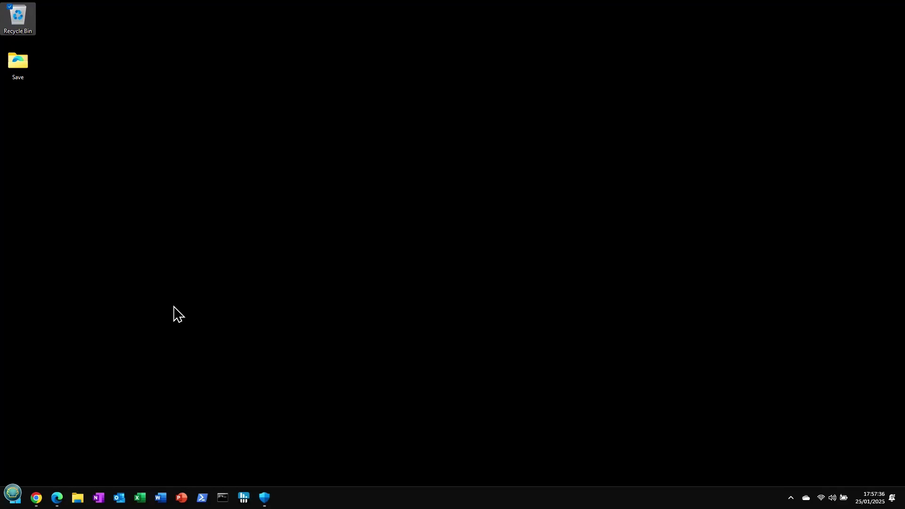
Launch Word from the taskbar and open a new blank document
left_click(161, 500)
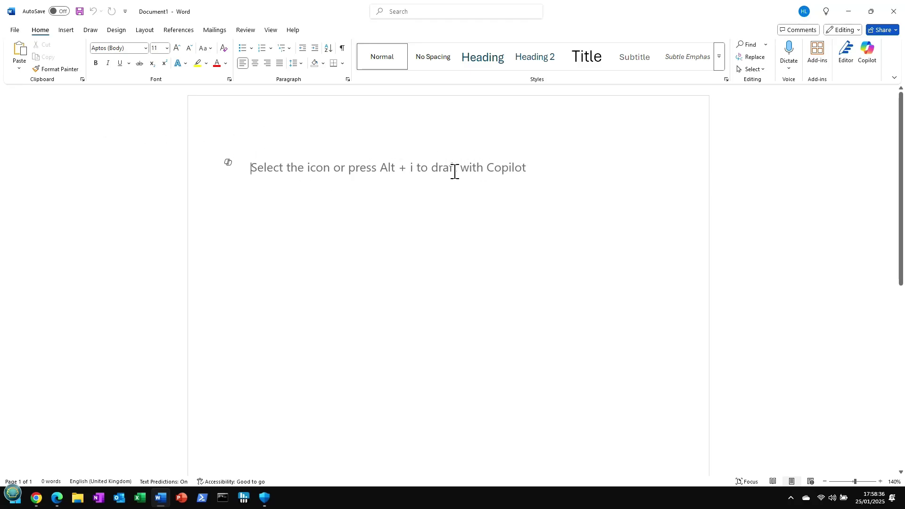
Uncheck Enable Copilot in Word Options, then start a fresh blank document
left_click(16, 30)
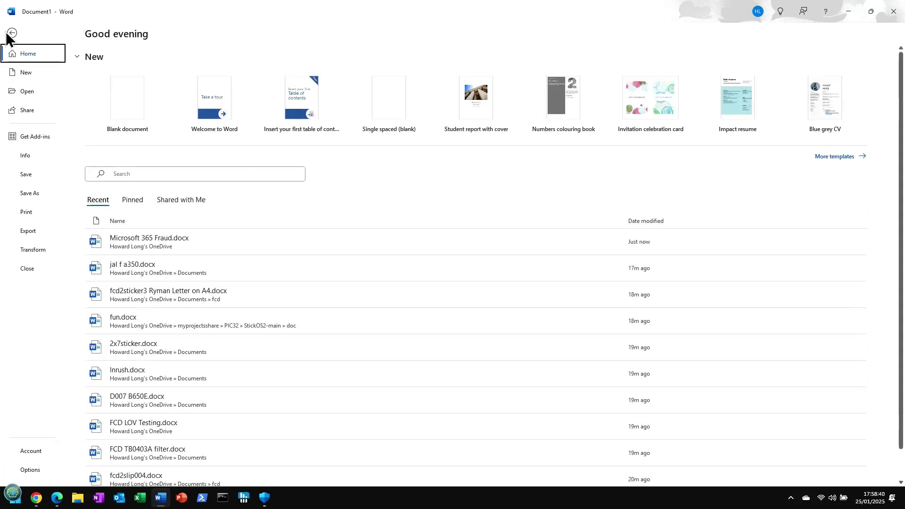
left_click(31, 469)
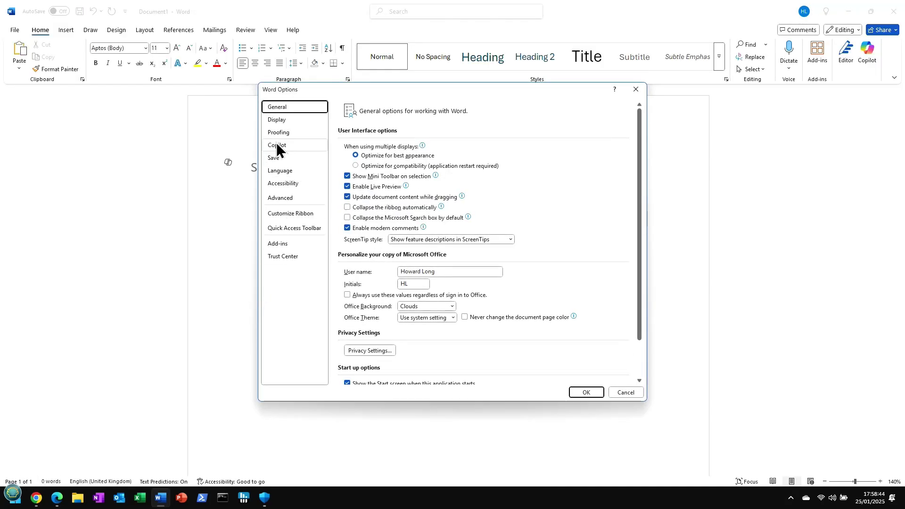
left_click(280, 147)
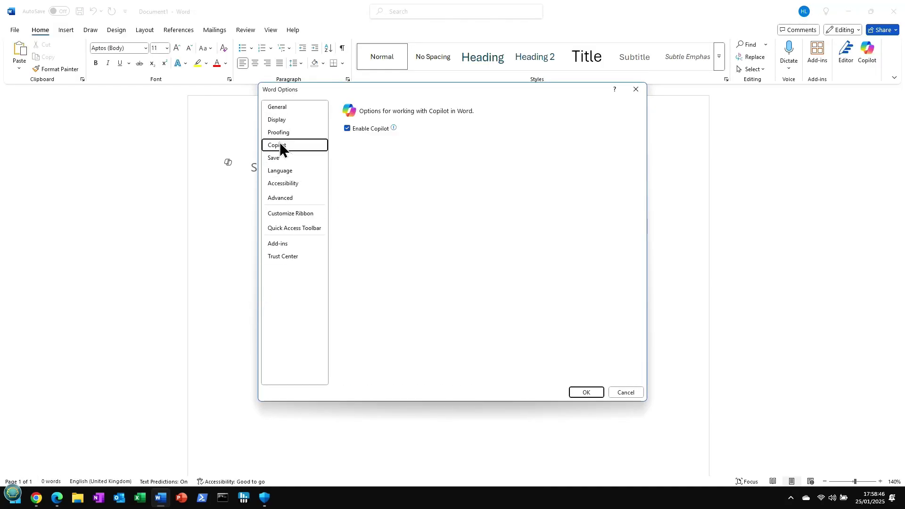
left_click(348, 129)
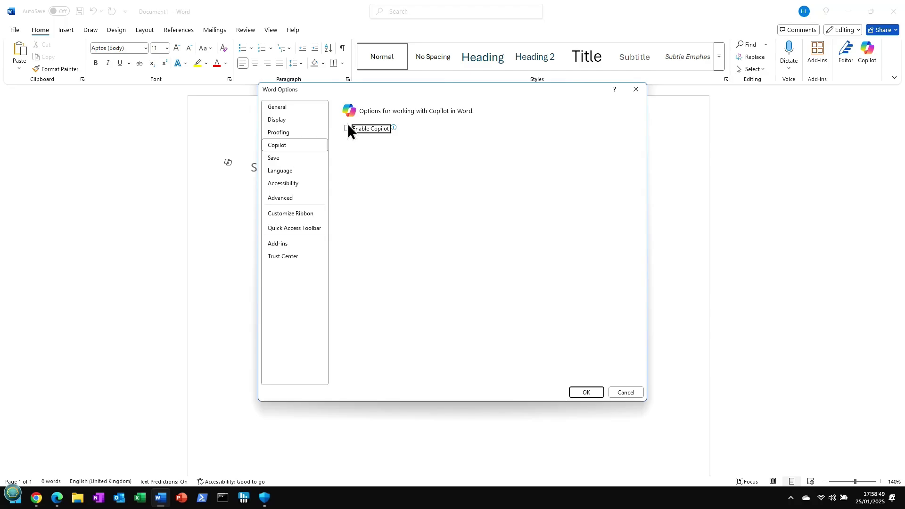
left_click(587, 393)
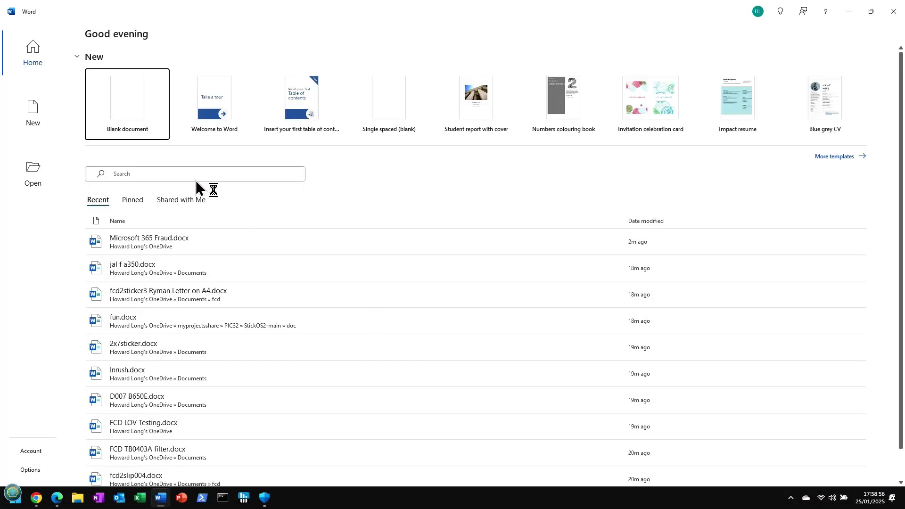
left_click(127, 99)
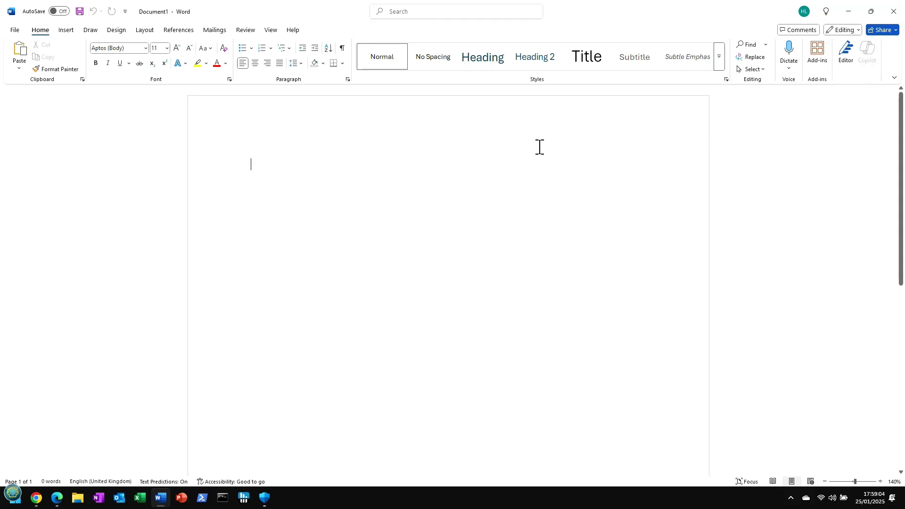
left_click(14, 30)
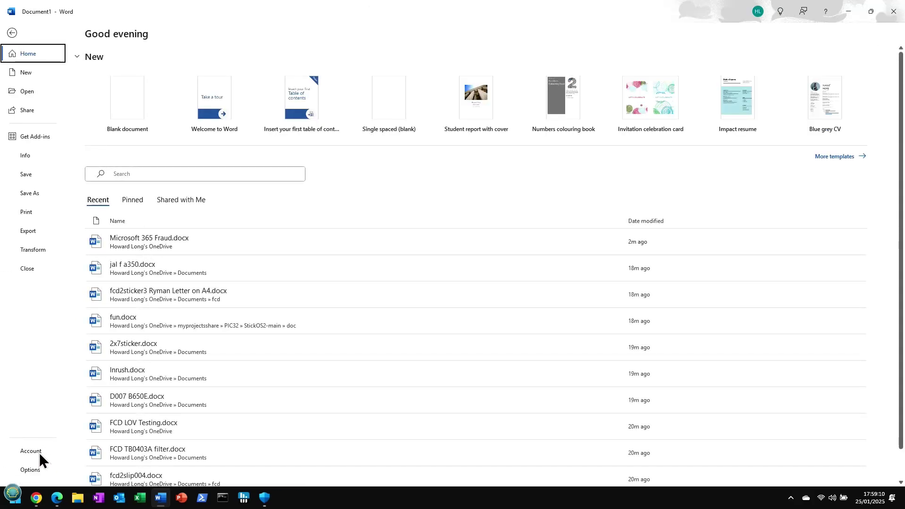
In Word's Privacy Settings, turn off experiences that analyze your content
left_click(30, 470)
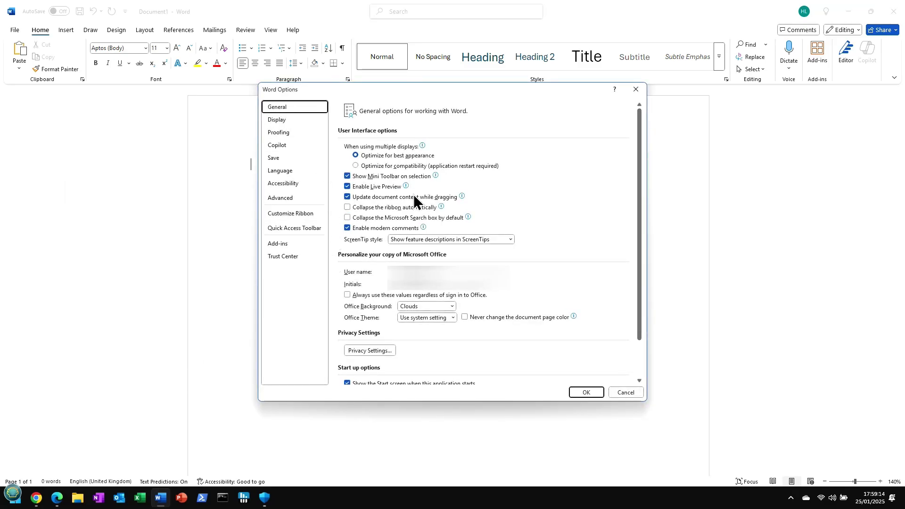
left_click(363, 349)
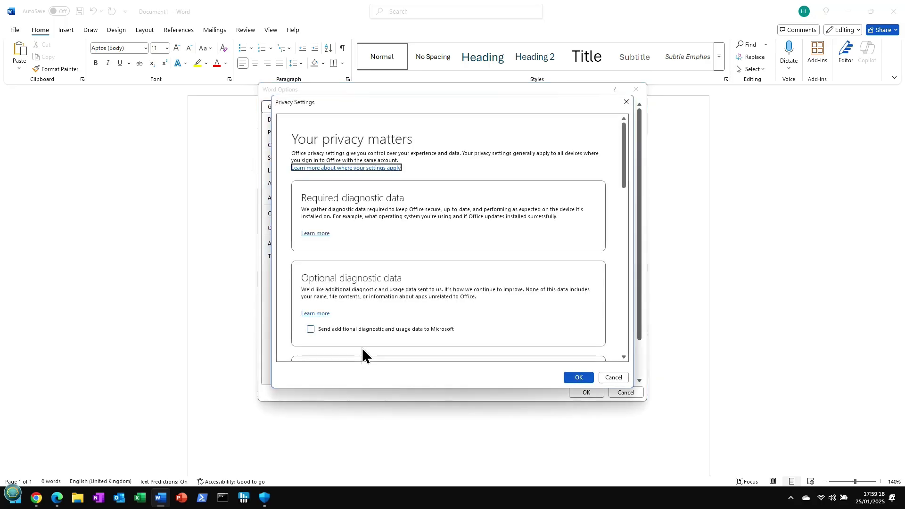
scroll(428, 253, "down", 2)
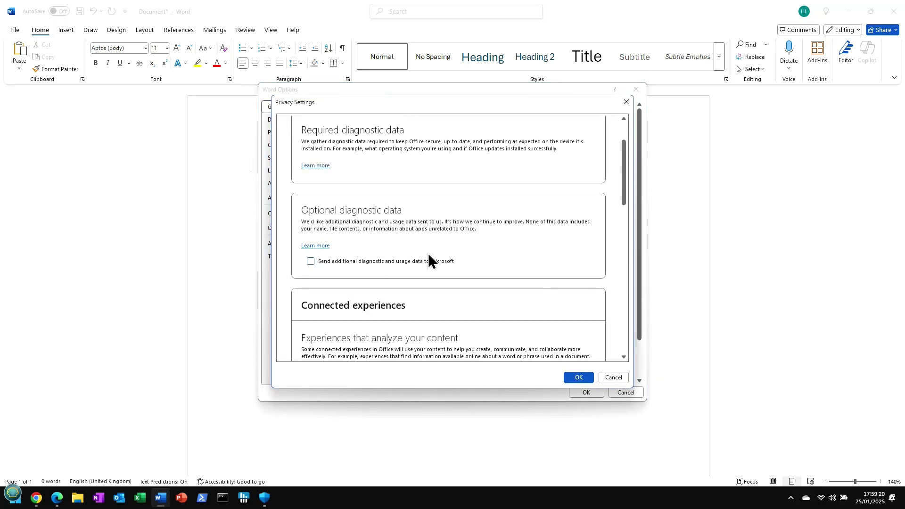
scroll(429, 253, "down", 1)
scroll(426, 200, "down", 2)
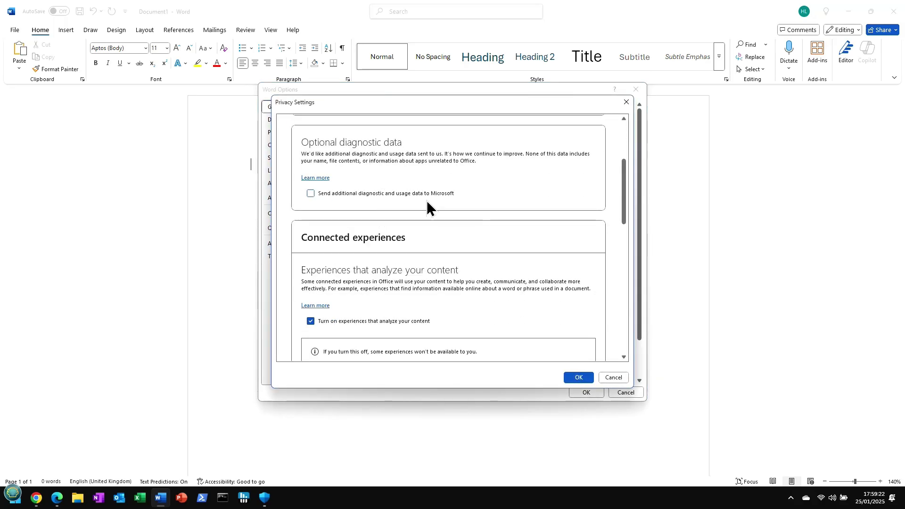
left_click(309, 274)
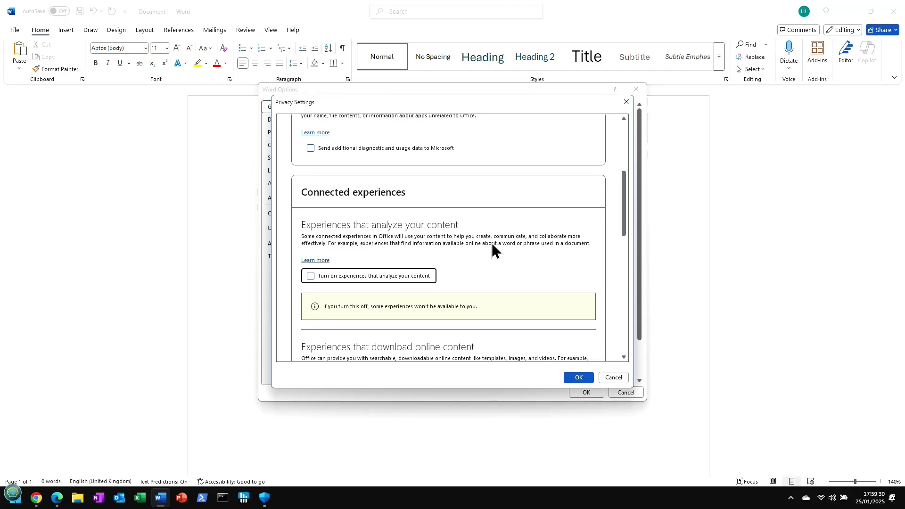
Turn off experiences that download online content
scroll(448, 250, "down", 4)
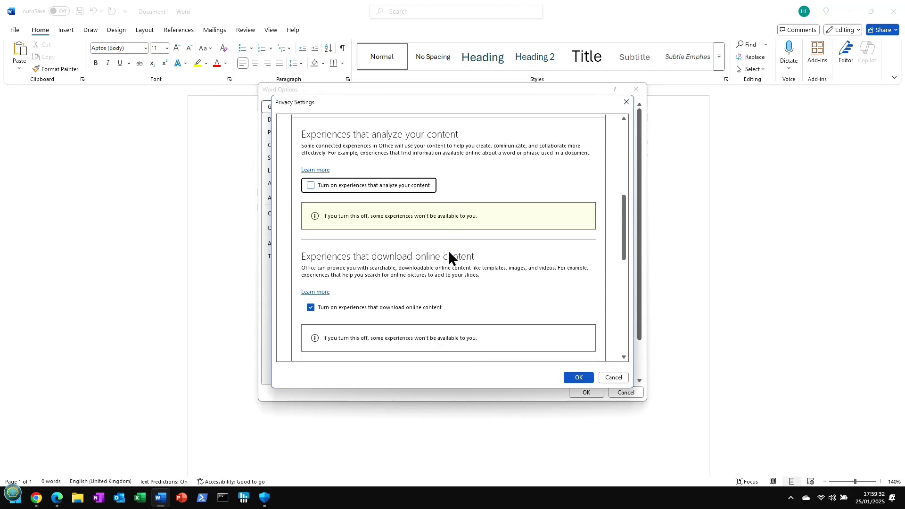
scroll(447, 253, "down", 2)
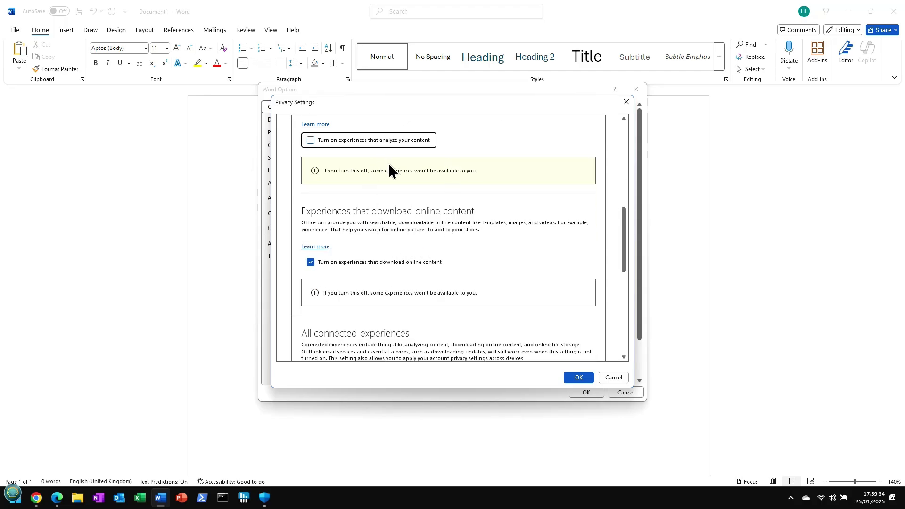
scroll(429, 231, "down", 2)
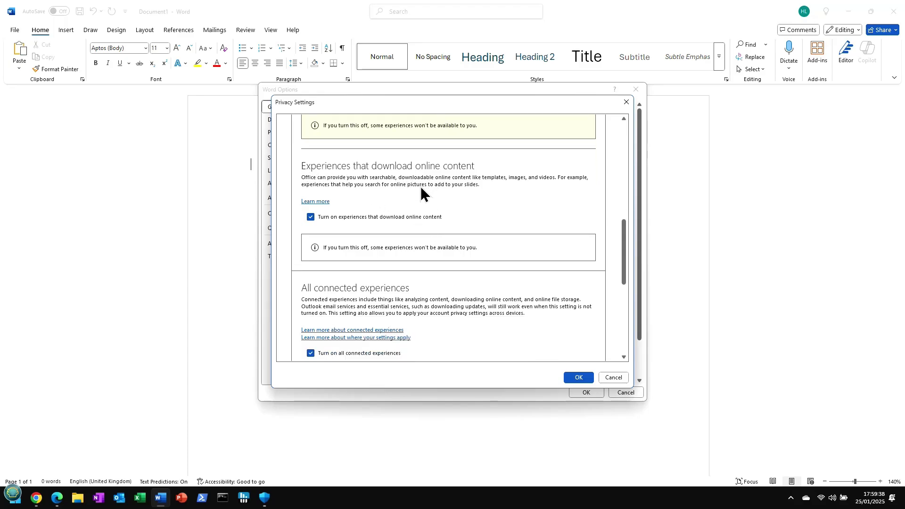
left_click(312, 218)
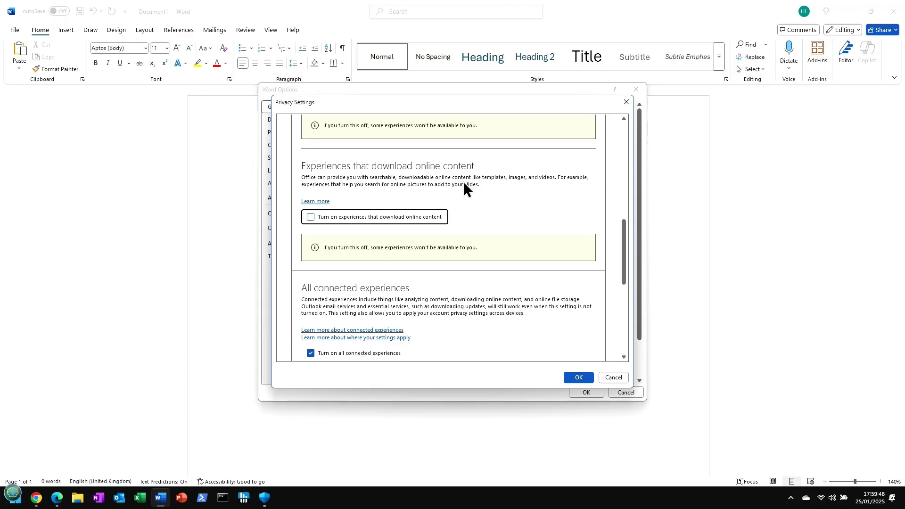
scroll(482, 182, "down", 1)
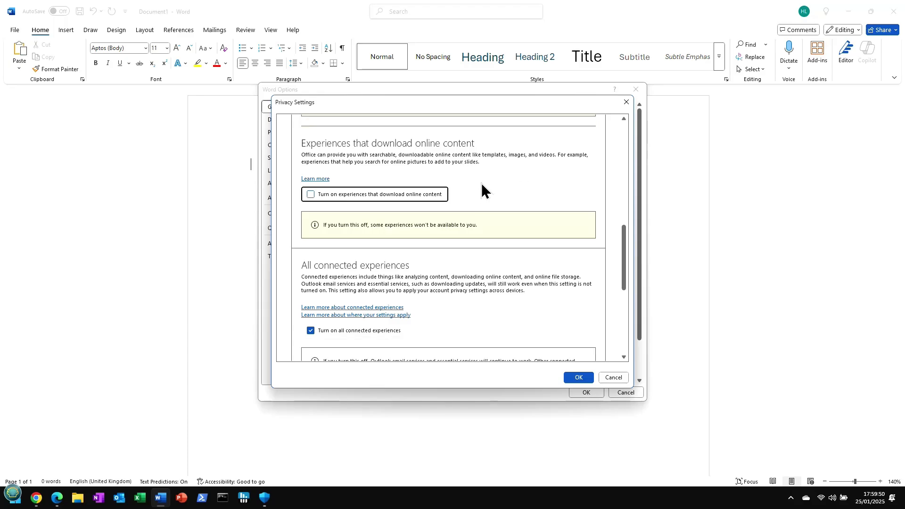
scroll(482, 184, "down", 1)
scroll(482, 183, "down", 1)
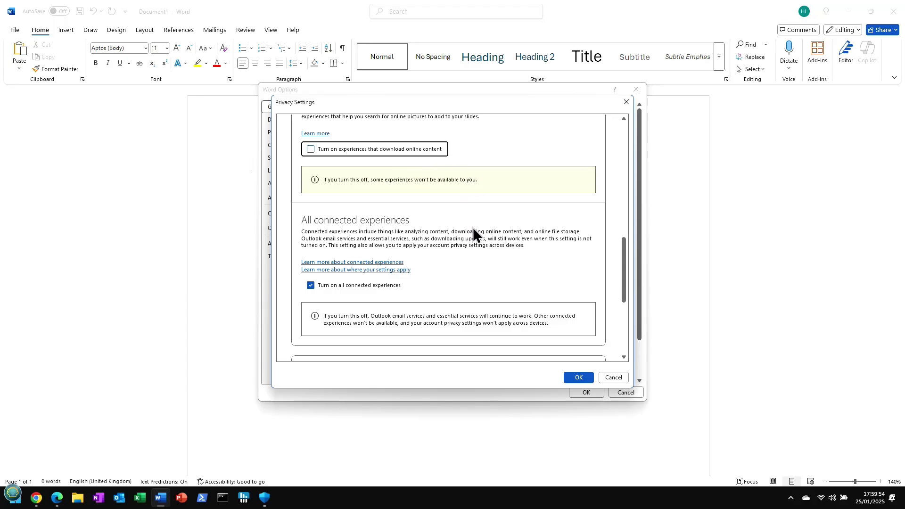
scroll(474, 228, "down", 3)
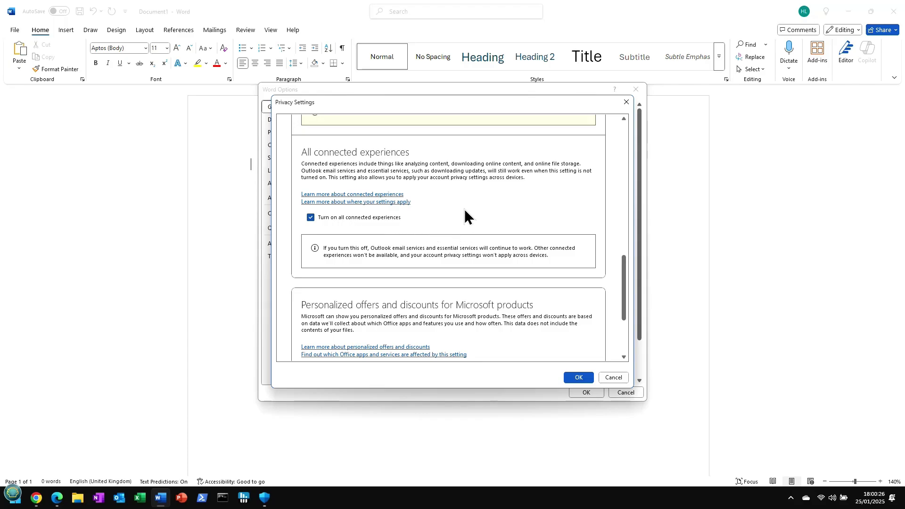
scroll(479, 212, "down", 3)
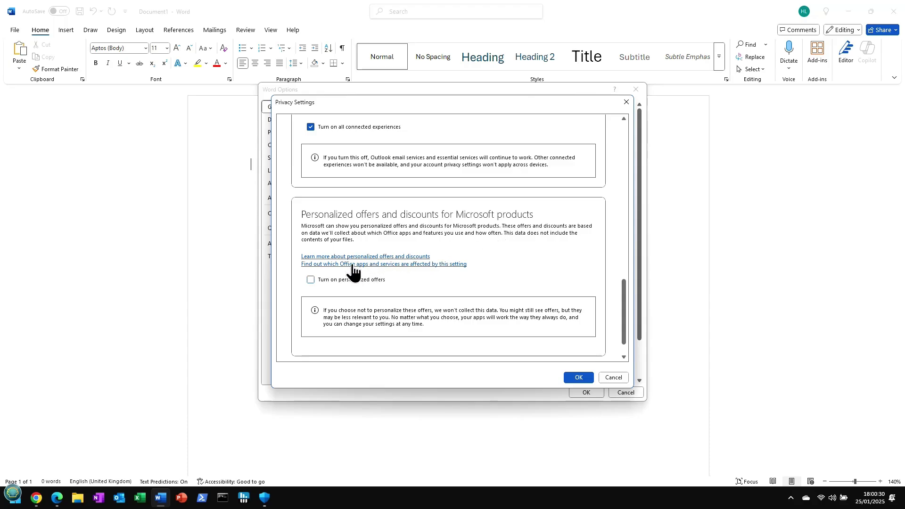
scroll(512, 281, "up", 1)
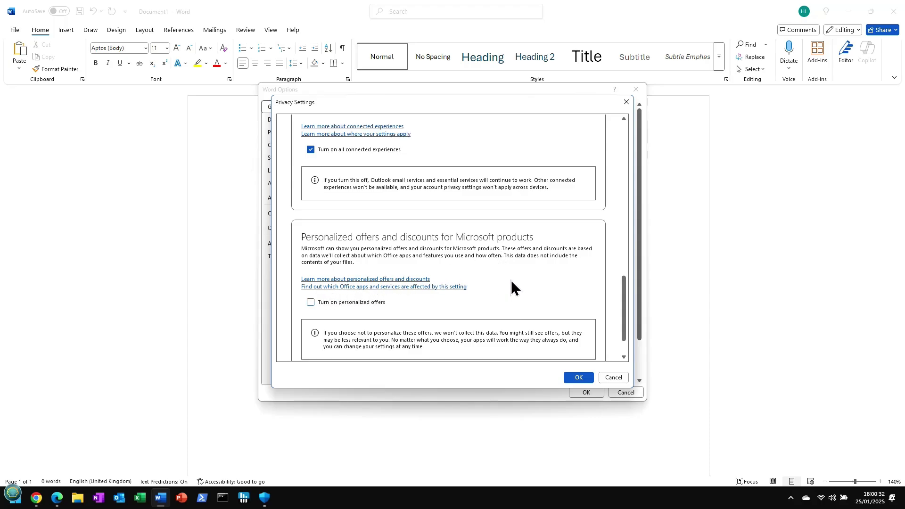
scroll(514, 276, "up", 20)
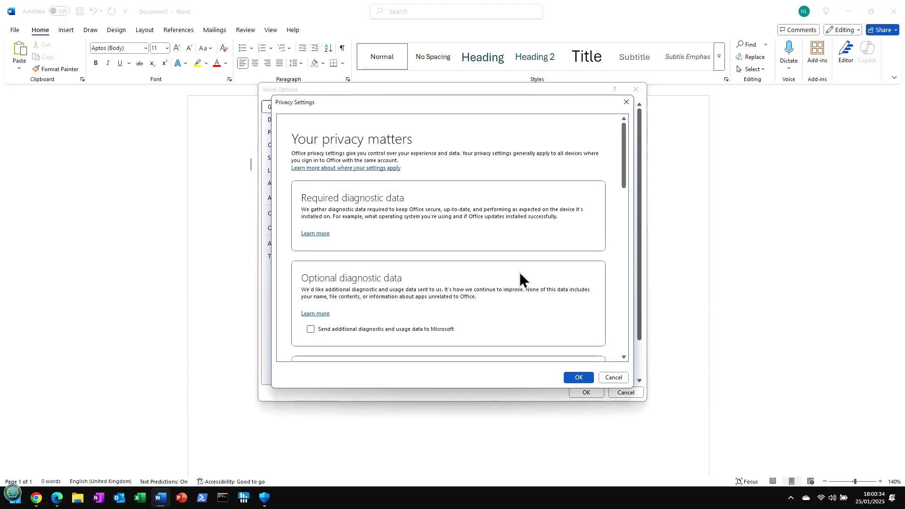
scroll(516, 273, "down", 12)
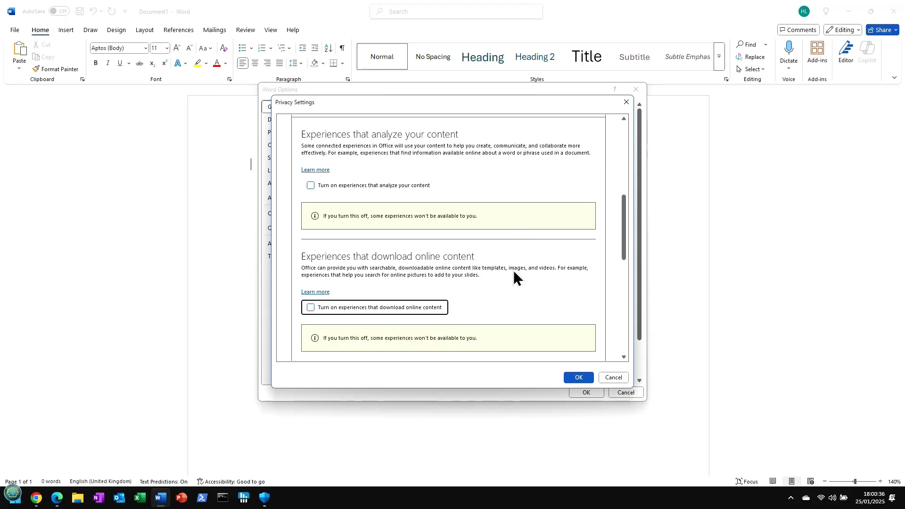
scroll(513, 271, "down", 6)
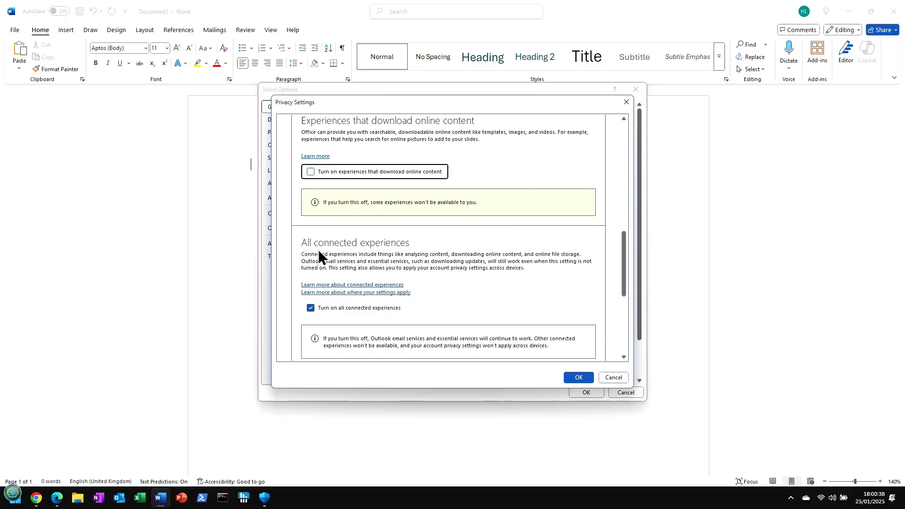
Confirm the privacy changes, acknowledge the restart-required notice, and close Word Options with OK
scroll(470, 301, "down", 7)
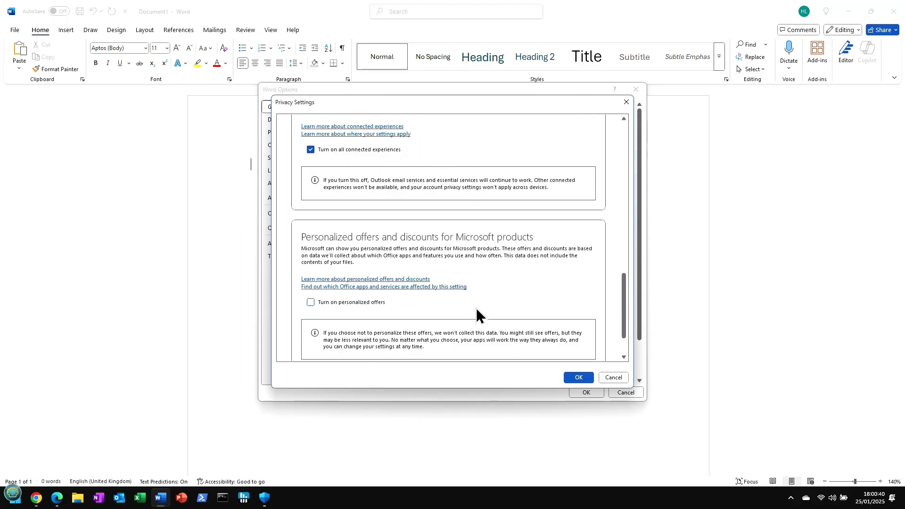
left_click(577, 377)
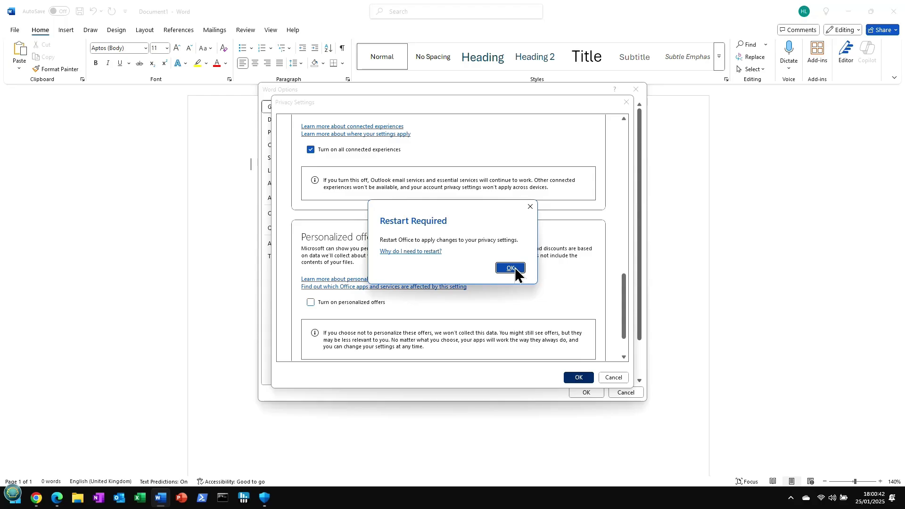
left_click(512, 267)
left_click(506, 268)
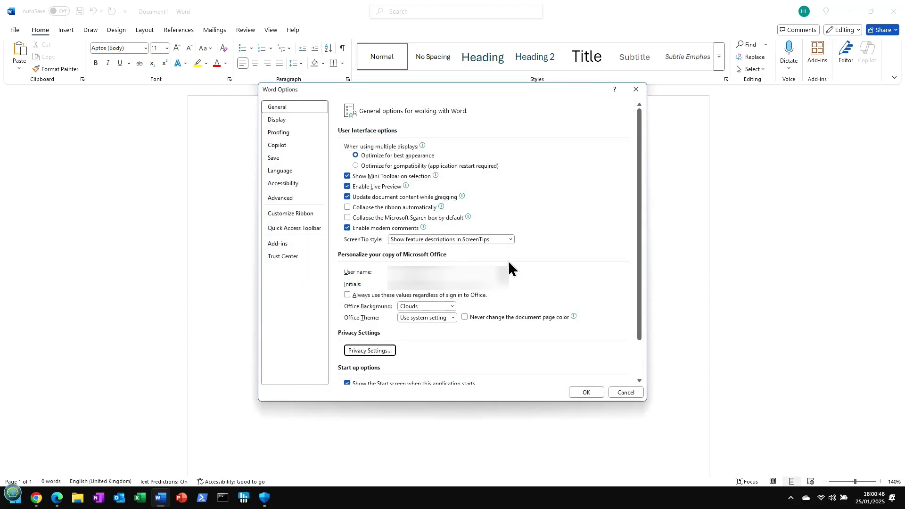
left_click(594, 392)
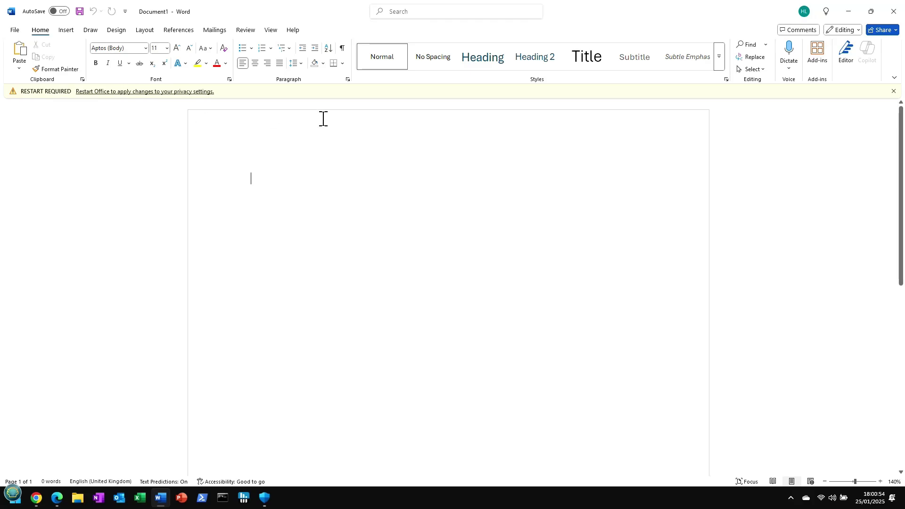
Restart Word twice, opening a blank document in between, then open recent Microsoft 365 Fraud.docx
left_click(893, 12)
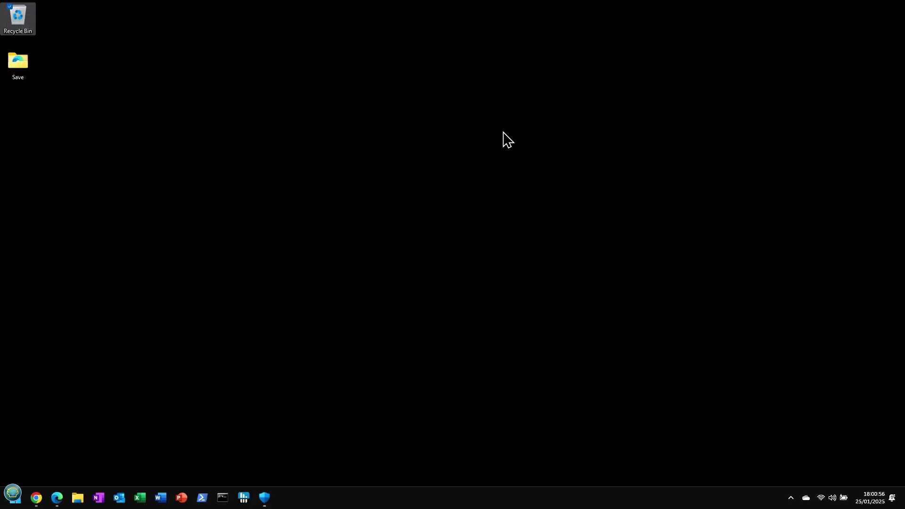
left_click(161, 498)
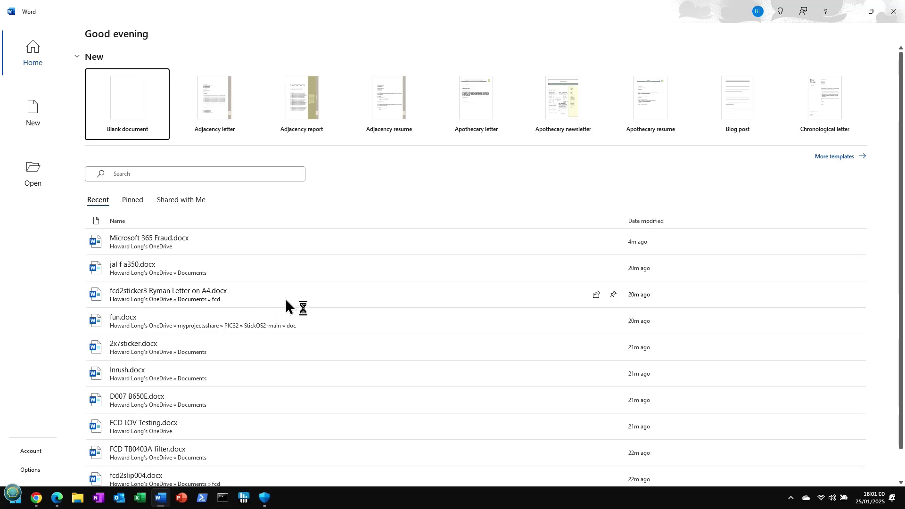
left_click(130, 100)
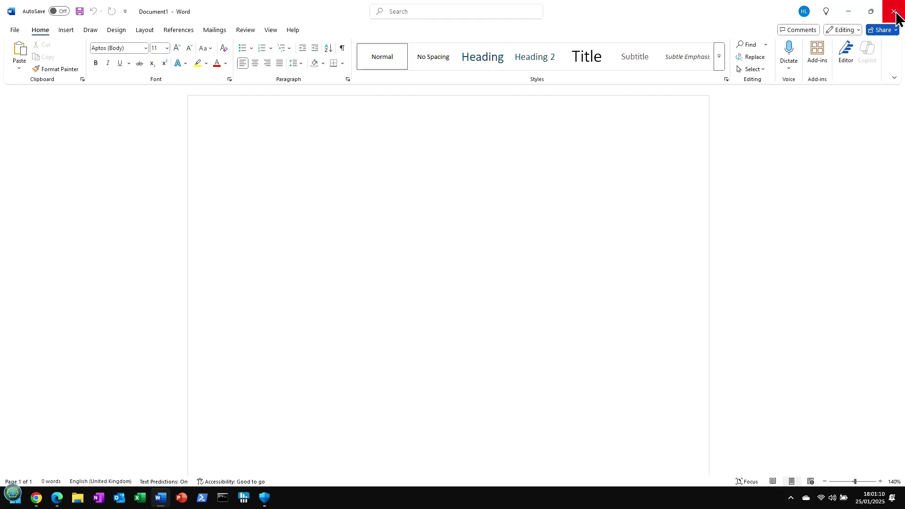
left_click(888, 15)
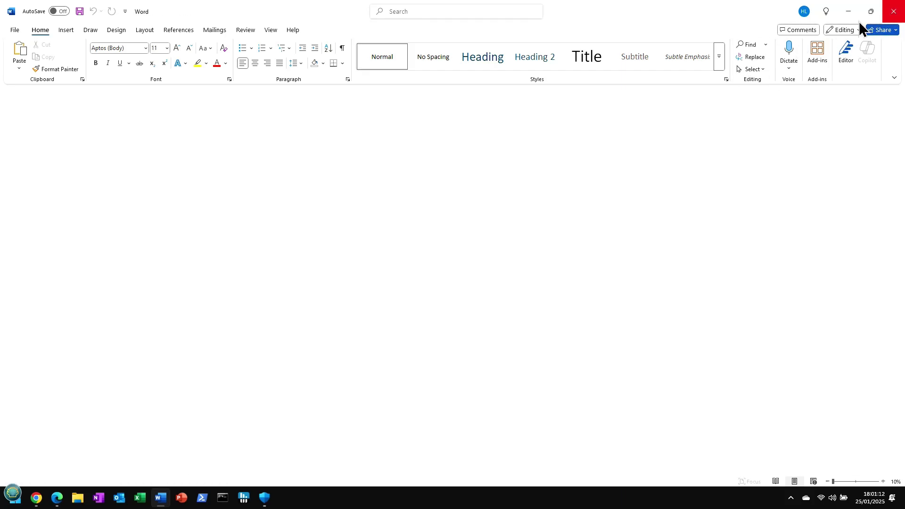
left_click(161, 498)
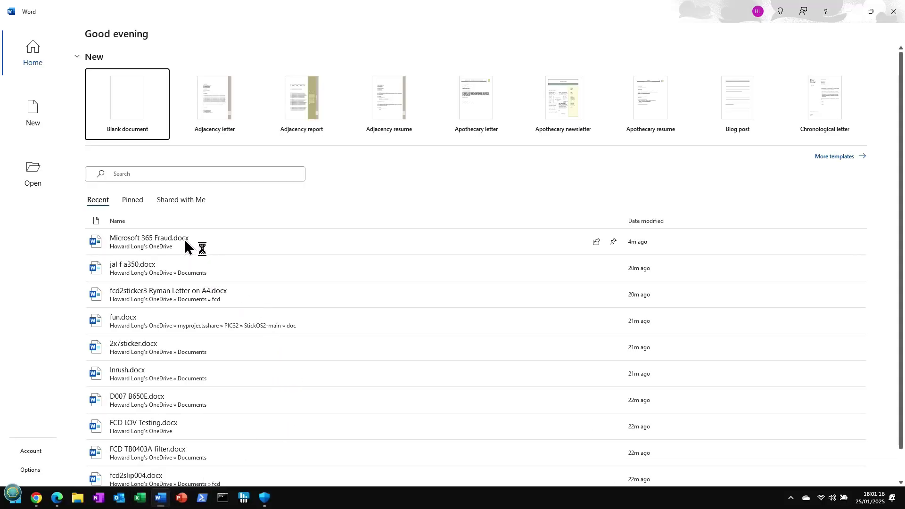
left_click(184, 238)
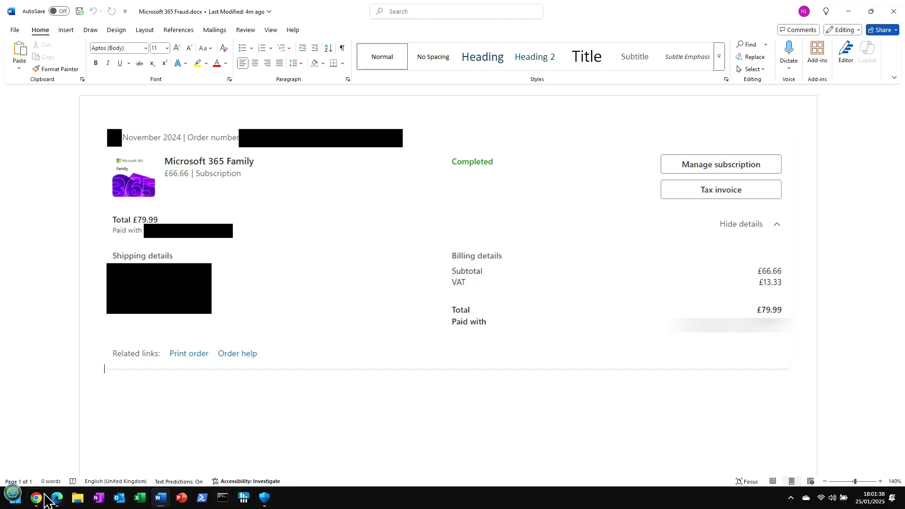
Switch from the receipt document to the Microsoft UK home page in Chrome
left_click(42, 498)
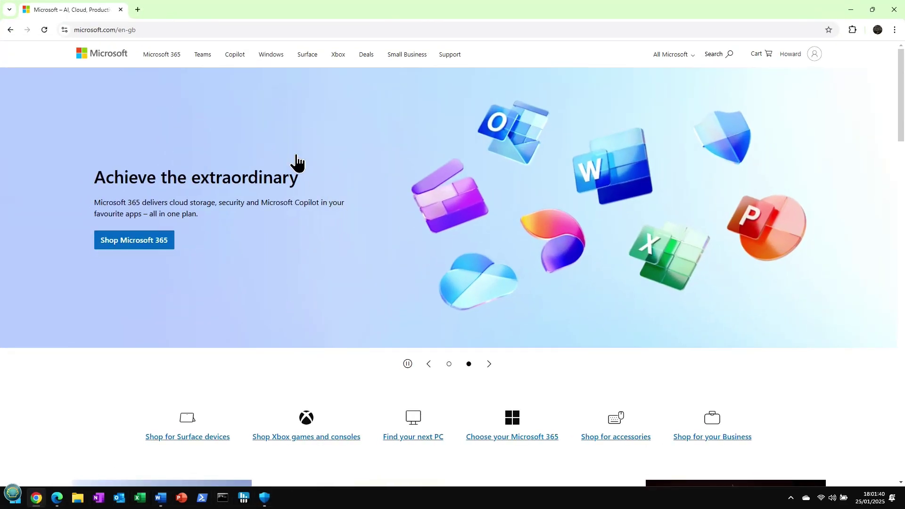
Open My Microsoft account, accept cookies, note the £104.99 charge, and manage Microsoft 365 Family
left_click(789, 56)
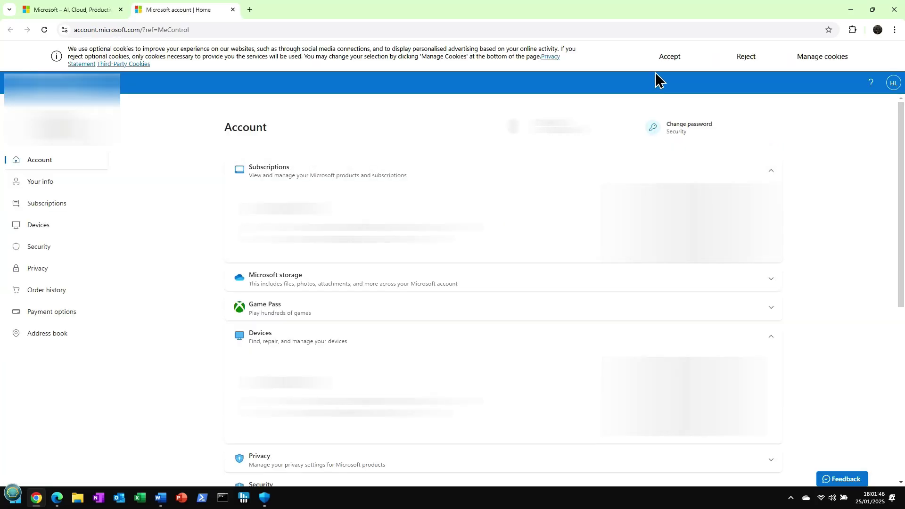
left_click(671, 56)
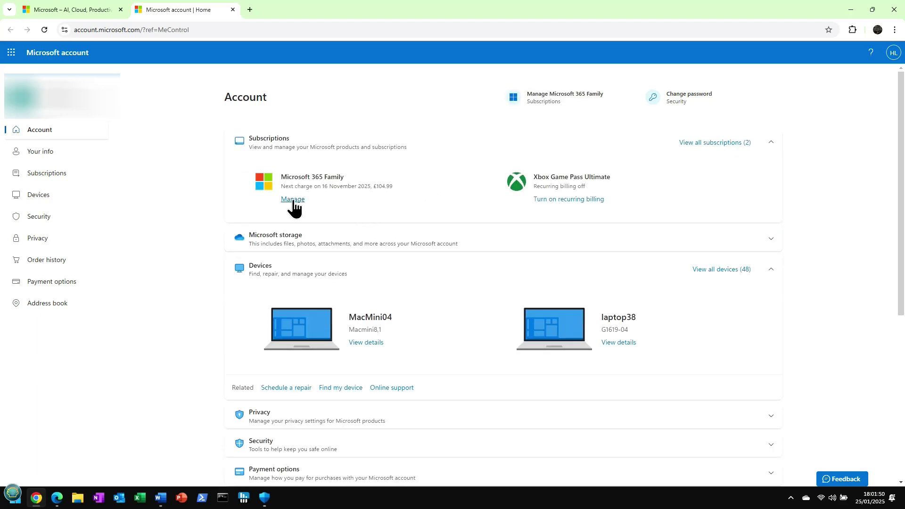
left_click_drag(394, 189, 355, 194)
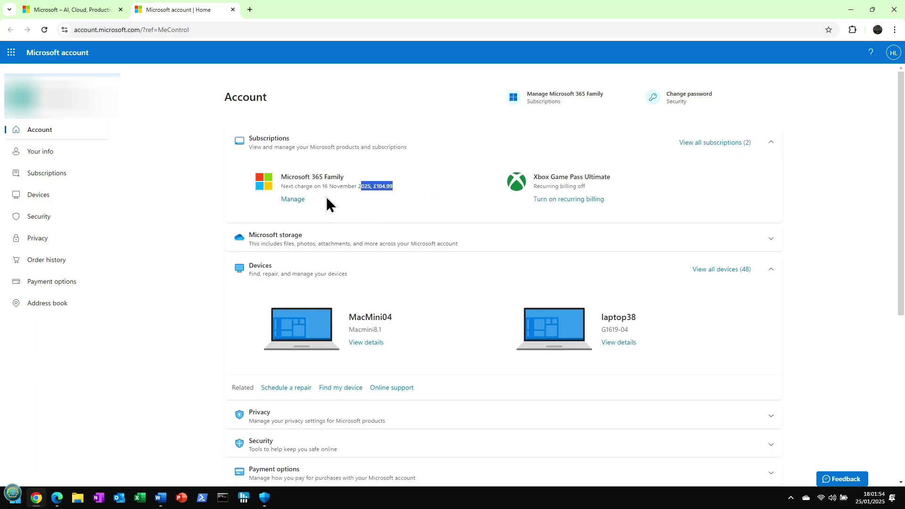
left_click(377, 166)
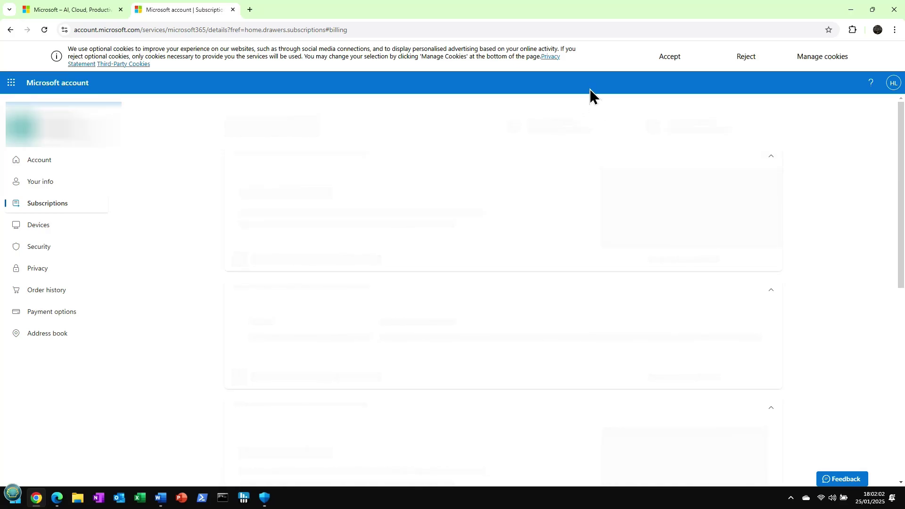
Accept cookies, check the Word receipt, and preview the Switch plan options without changing anything
left_click(669, 56)
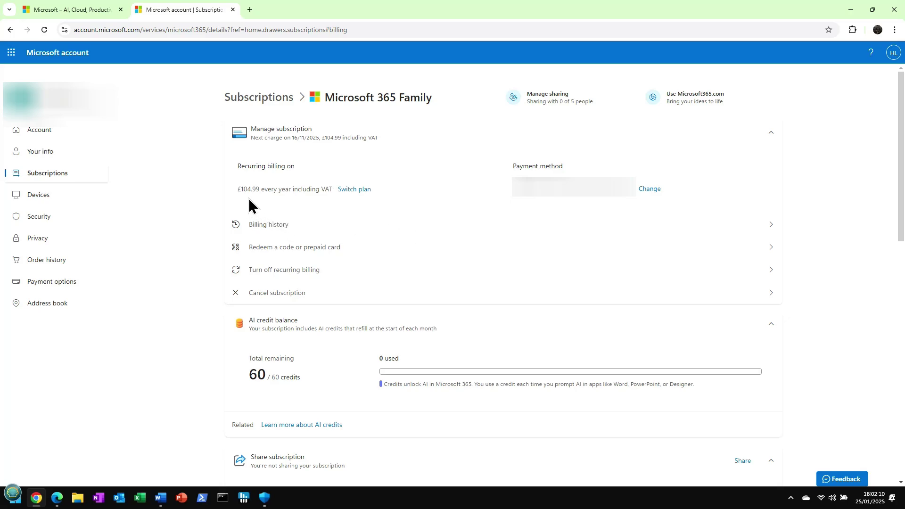
left_click(163, 503)
left_click(360, 191)
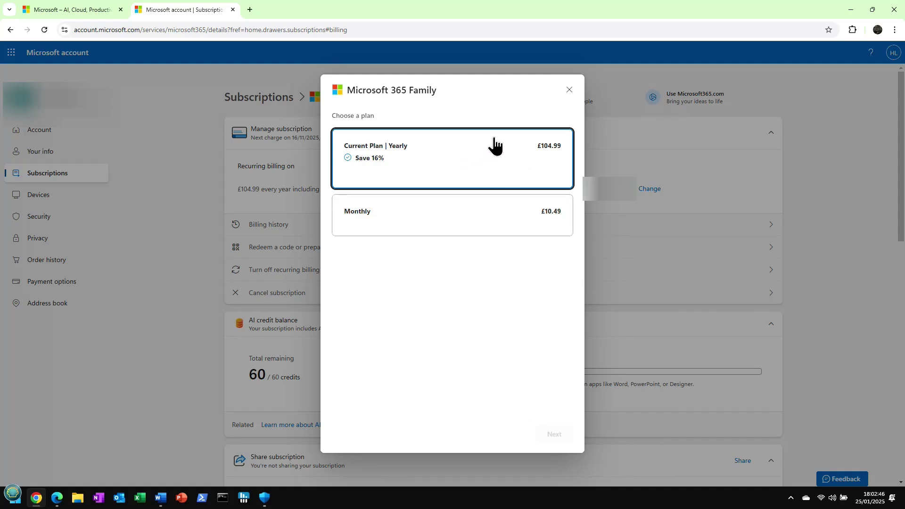
left_click(570, 90)
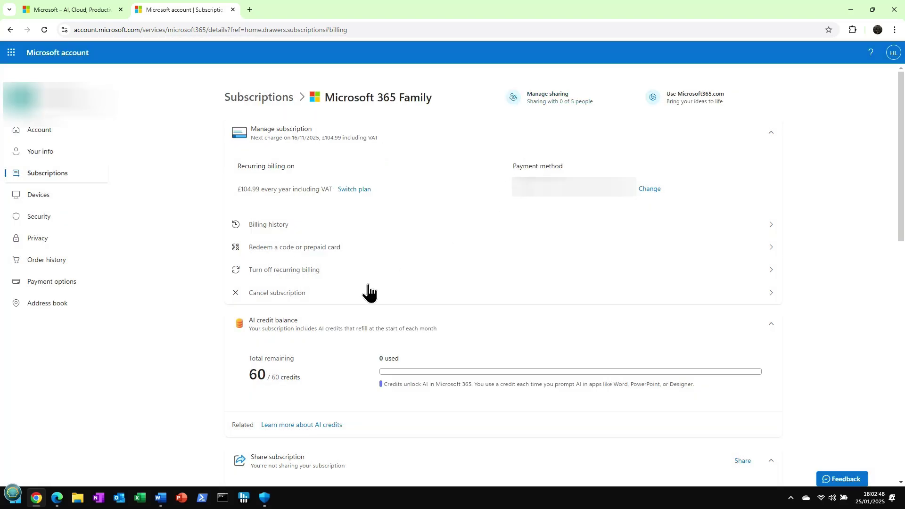
From the Cancel subscription page, choose the Microsoft 365 Family Classic plan at £79.99/year
left_click(286, 295)
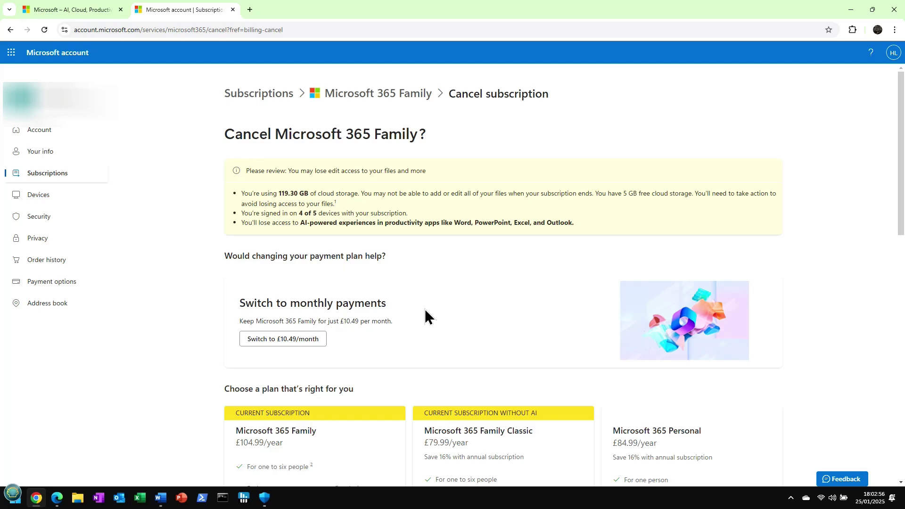
scroll(497, 282, "down", 4)
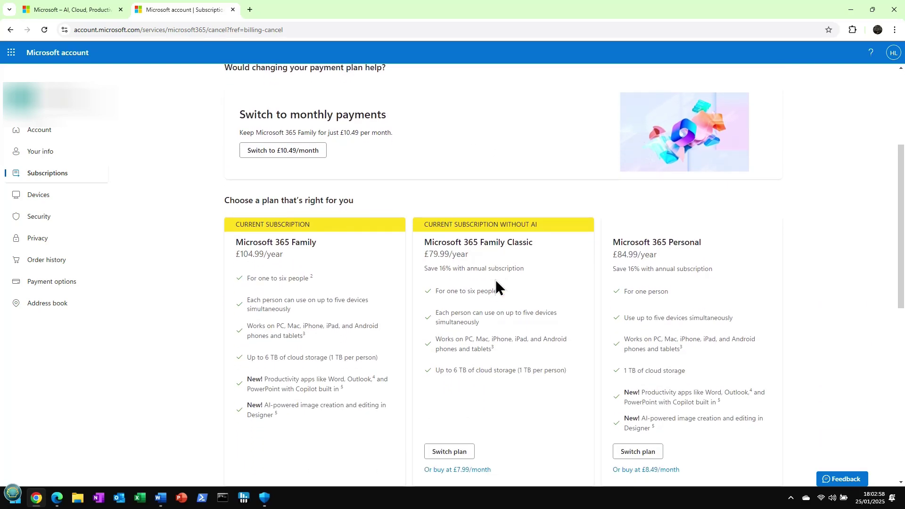
scroll(496, 280, "down", 3)
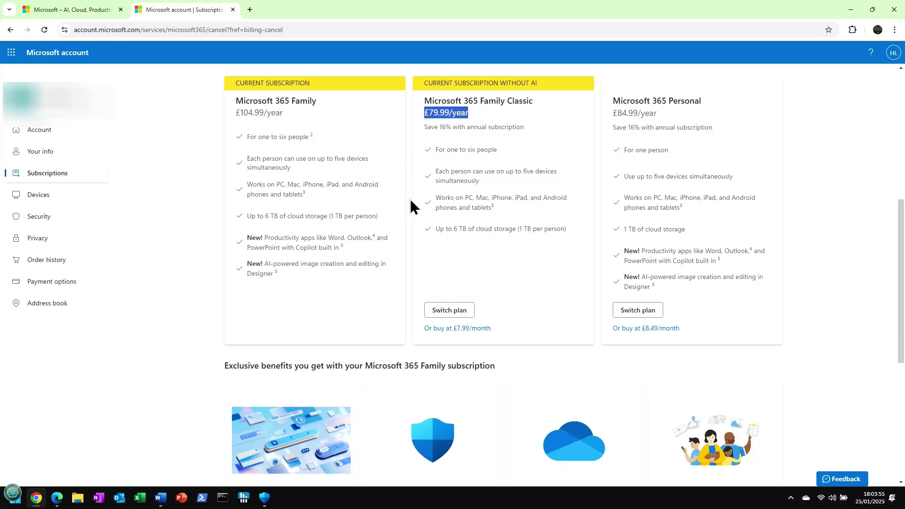
left_click(449, 311)
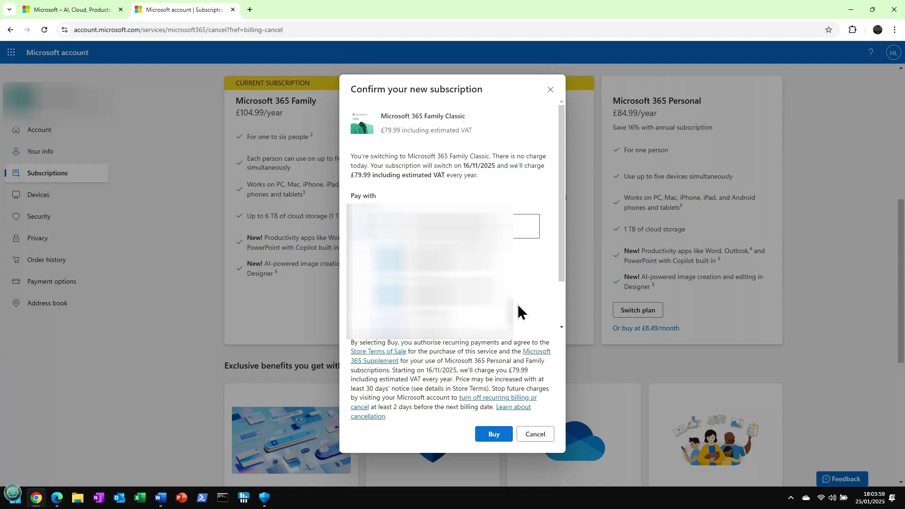
Confirm the switch to Family Classic at £79.99 yearly from 16/11/2025, then return to subscription details
left_click(491, 434)
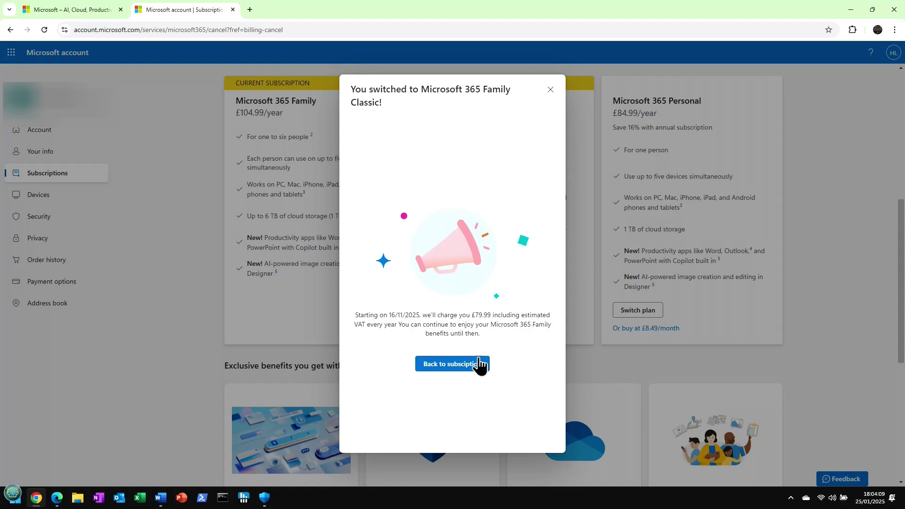
left_click(465, 368)
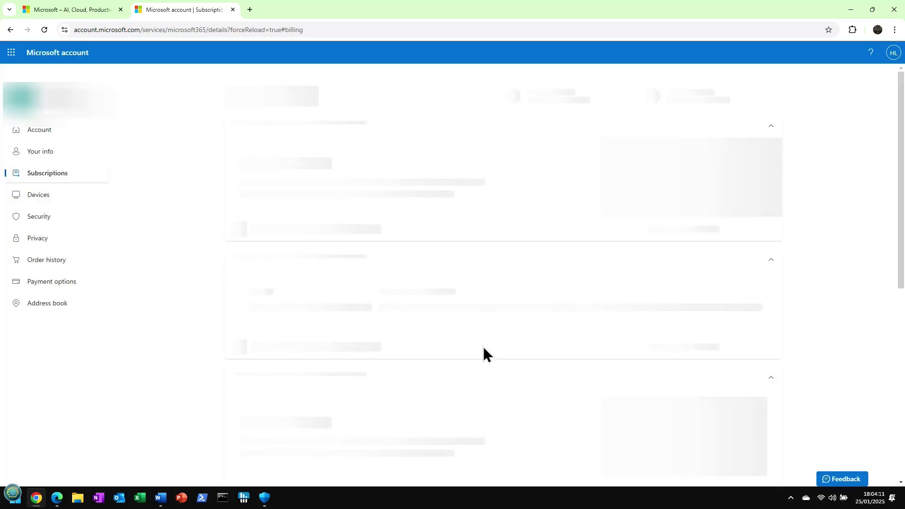